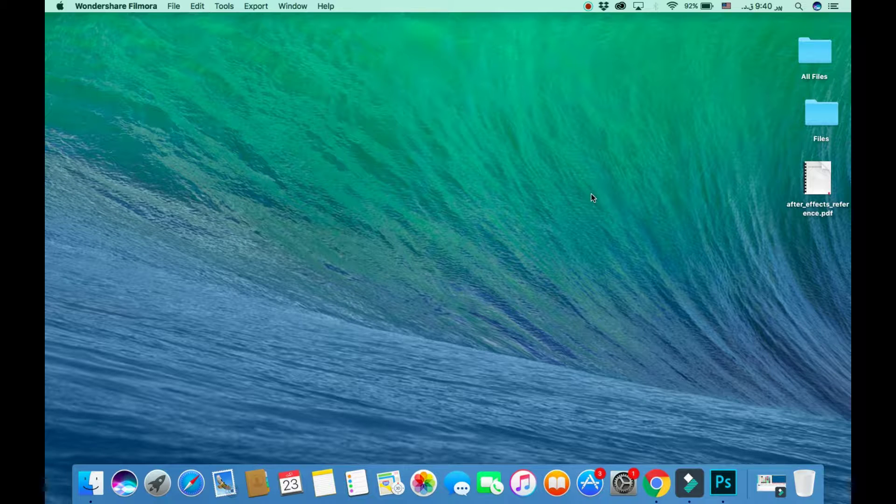
Step: Open the Language & Region system preferences and select English in the preferred languages
click(188, 57)
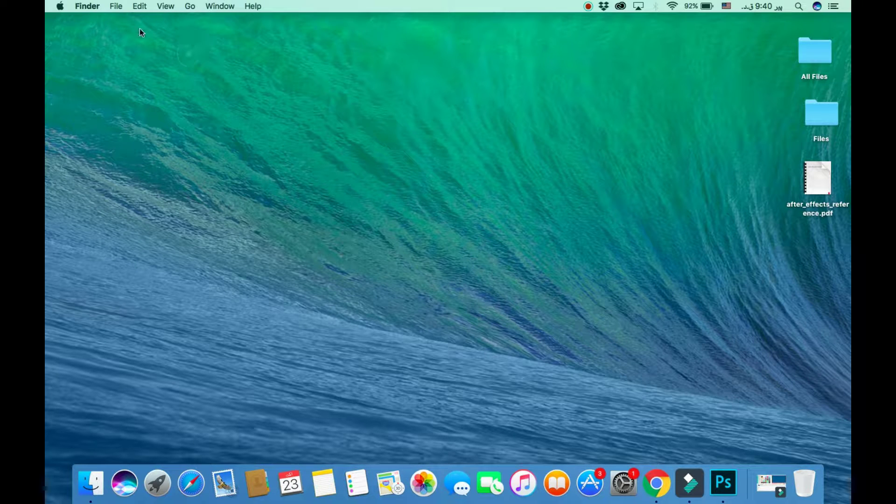
click(60, 6)
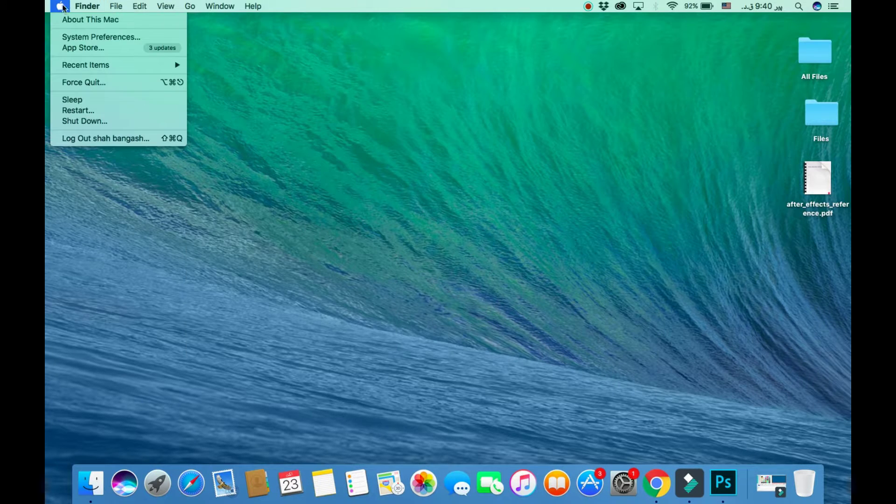
click(111, 38)
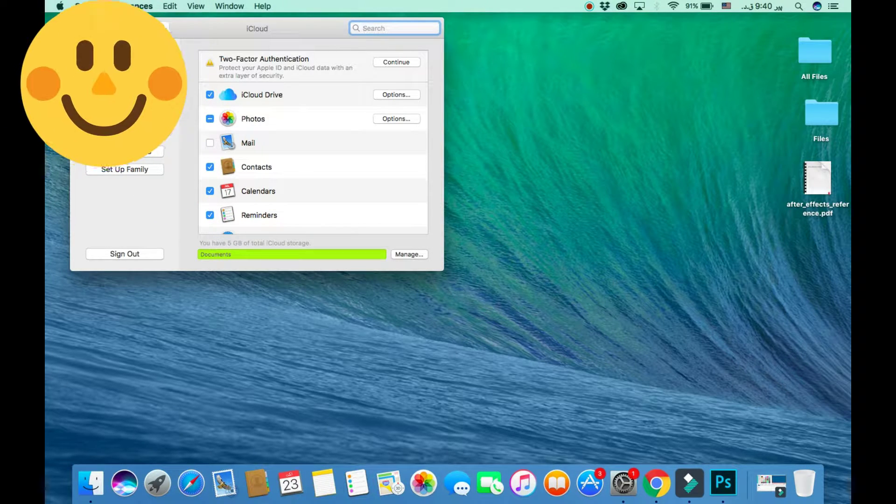
click(160, 28)
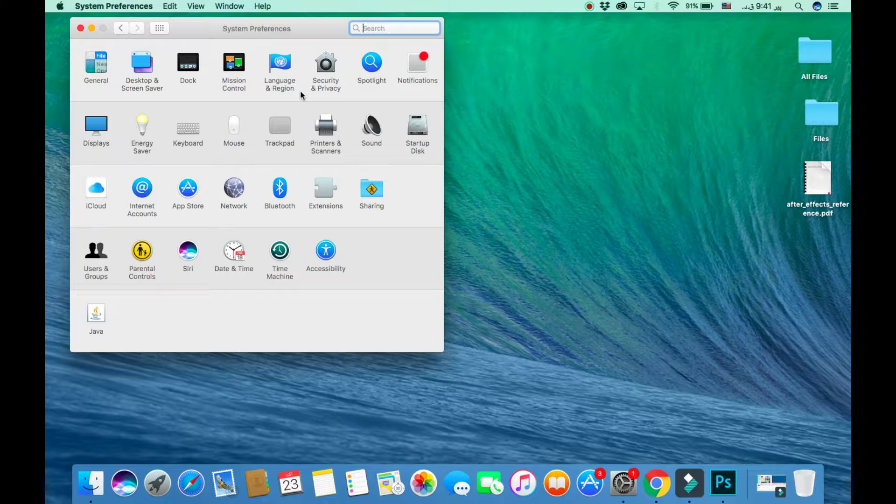
click(274, 69)
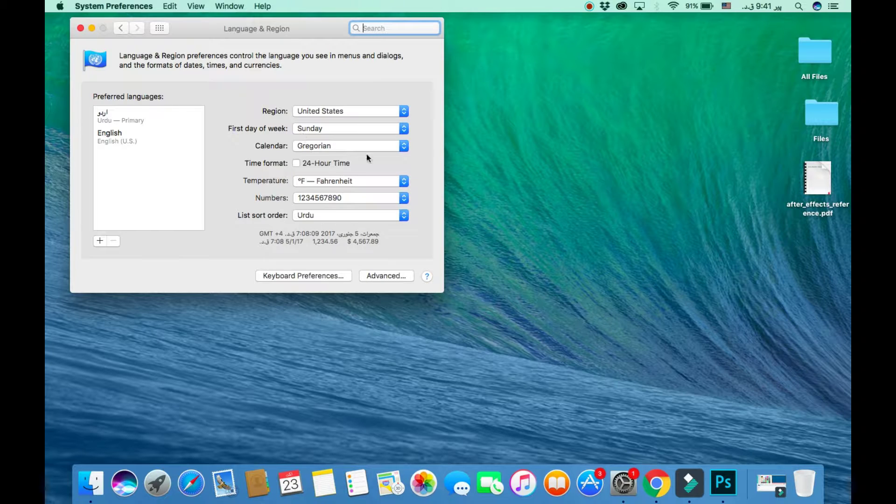
click(122, 118)
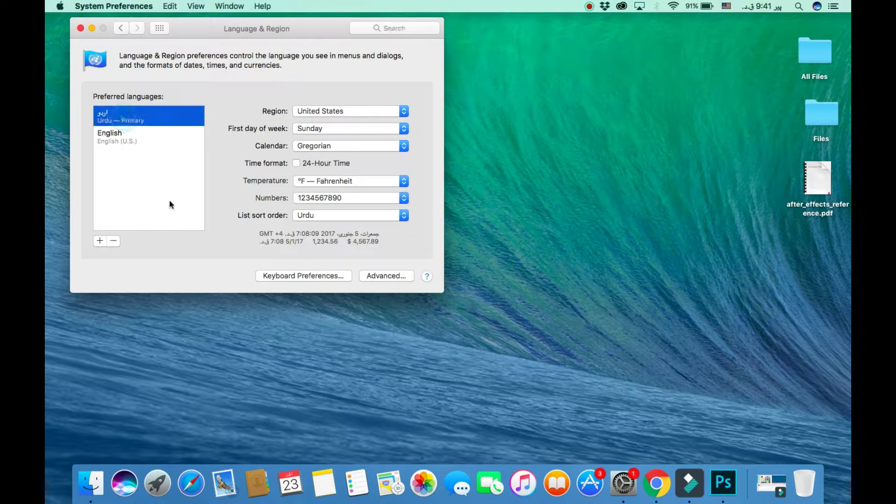
click(146, 142)
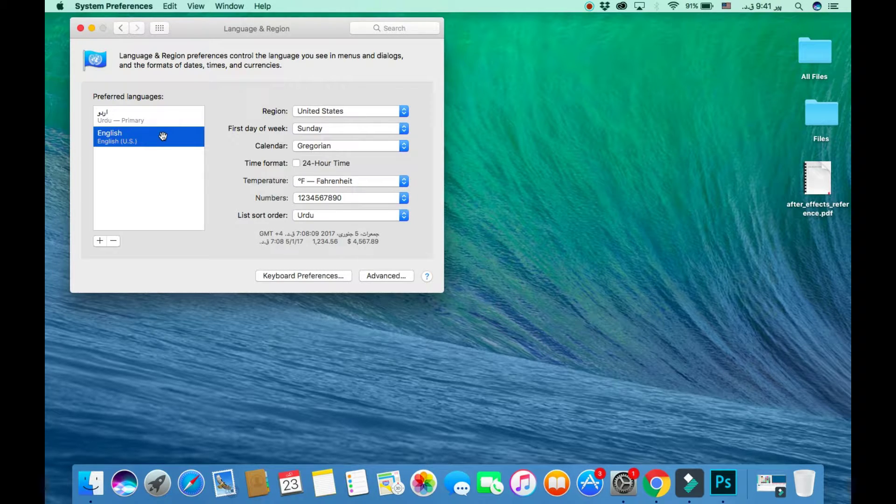
Step: Examine the languages available to add as preferred languages, including Pashto and Punjabi (Arabic)
click(100, 242)
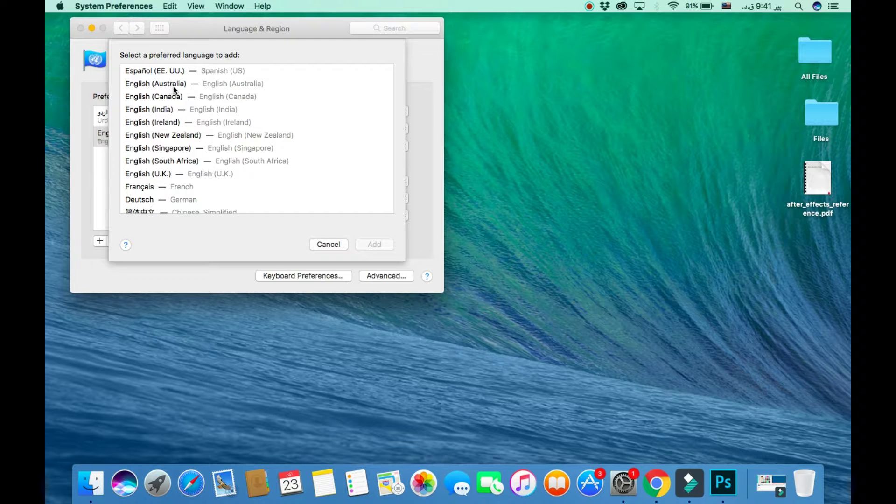
scroll(182, 88, down, 5)
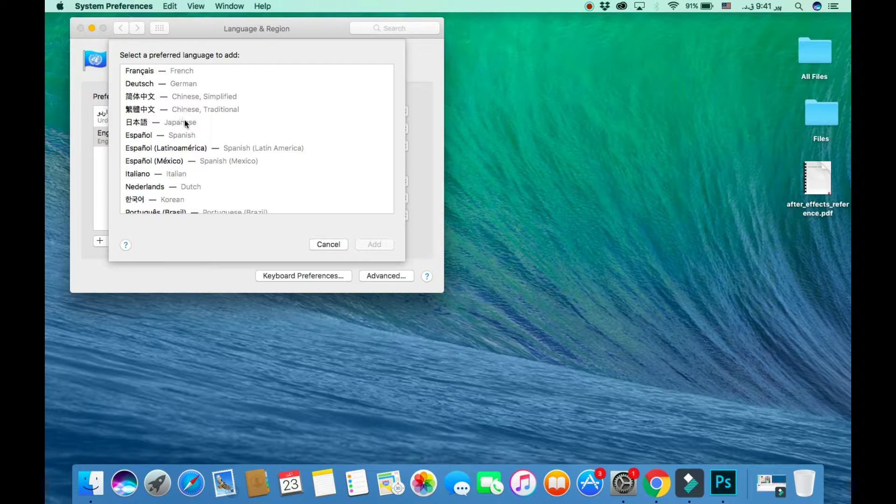
scroll(264, 158, down, 3)
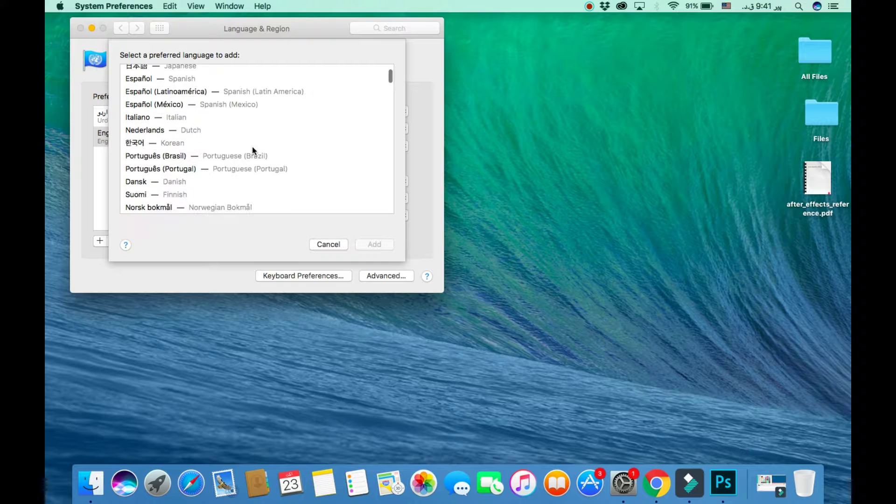
scroll(190, 135, down, 2)
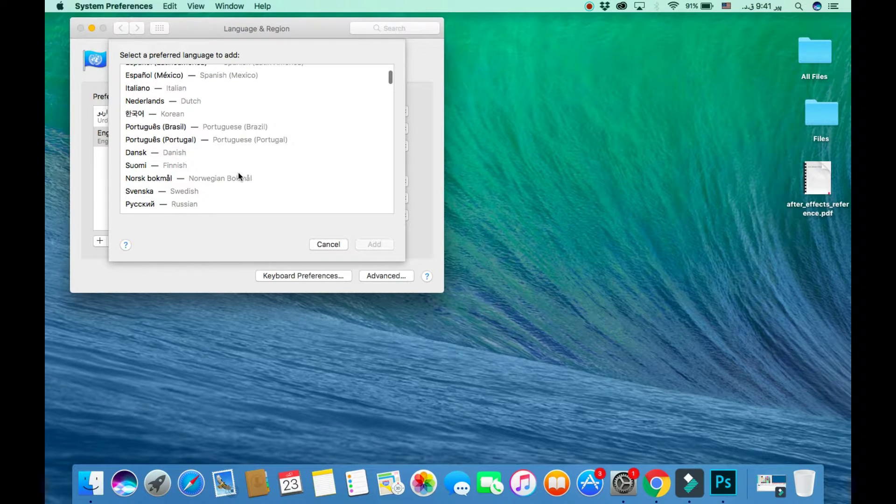
scroll(240, 172, down, 3)
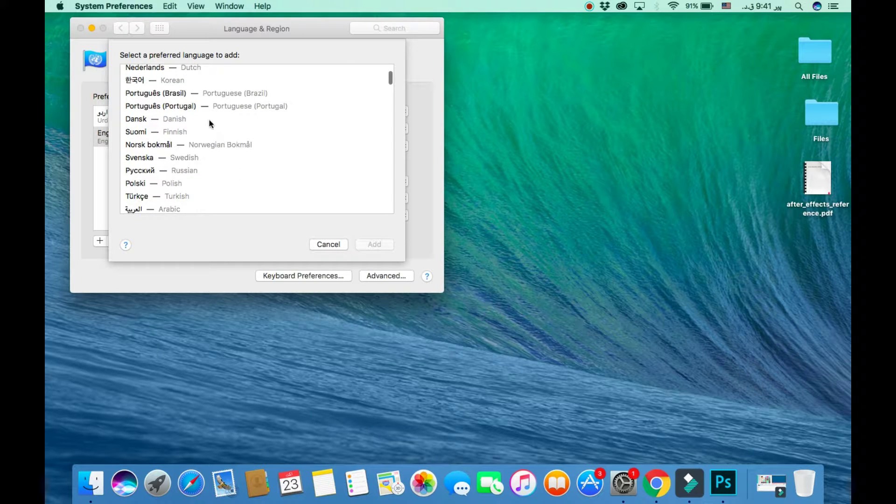
scroll(236, 189, down, 4)
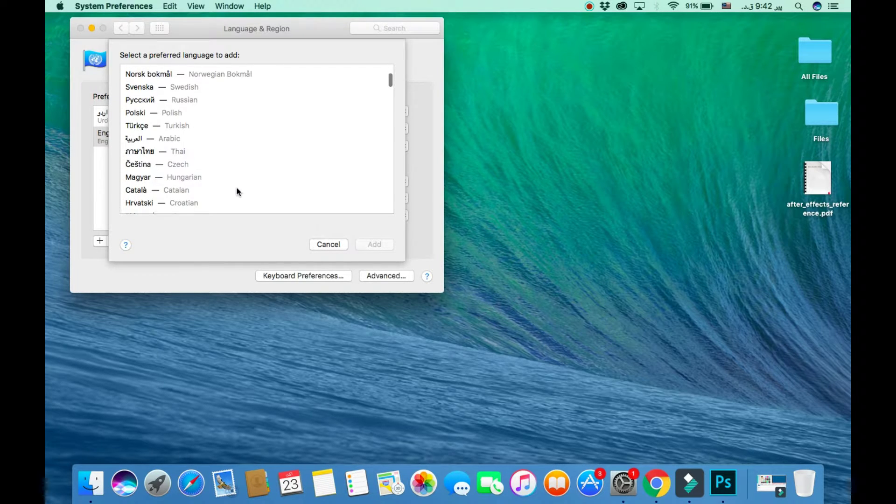
scroll(238, 190, down, 4)
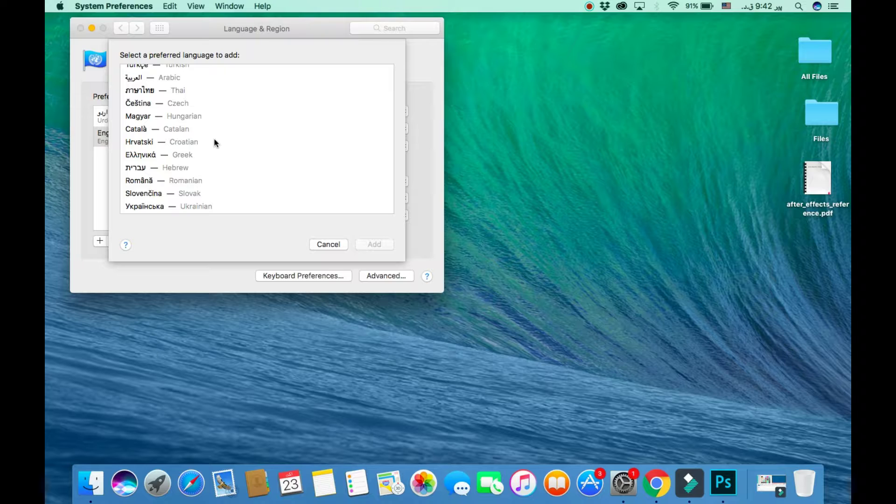
scroll(215, 142, down, 5)
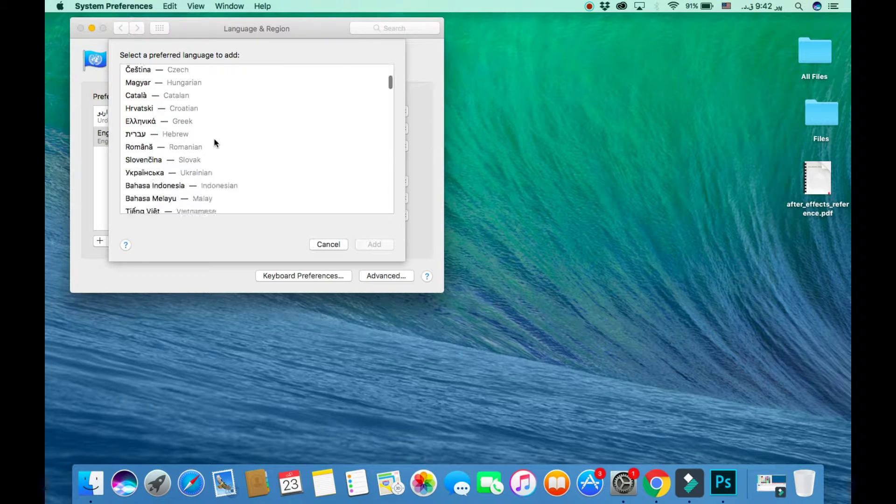
scroll(214, 141, down, 6)
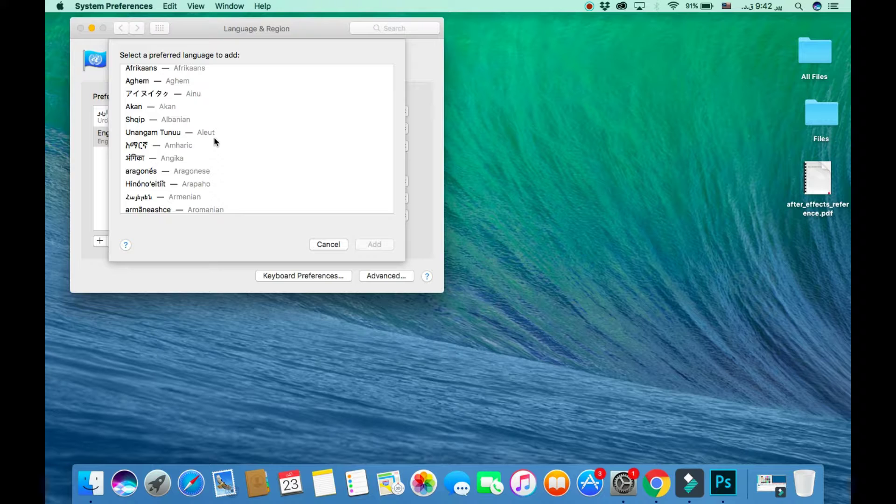
scroll(216, 141, down, 15)
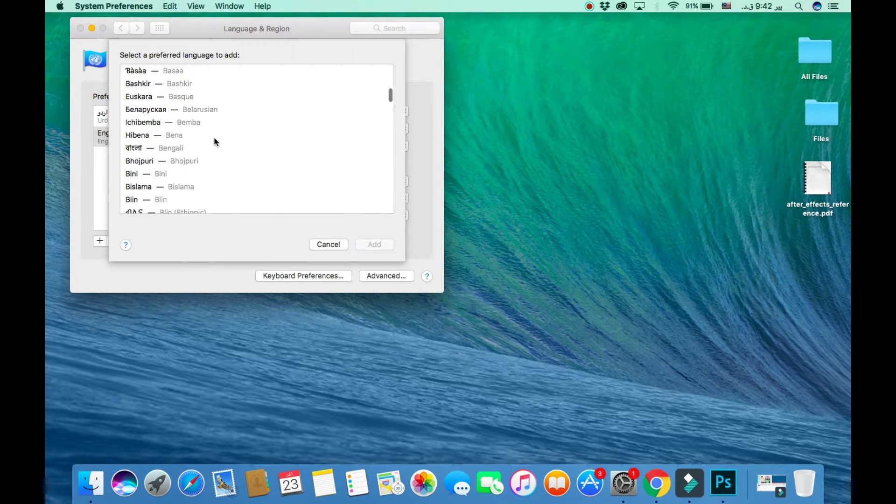
scroll(215, 141, down, 15)
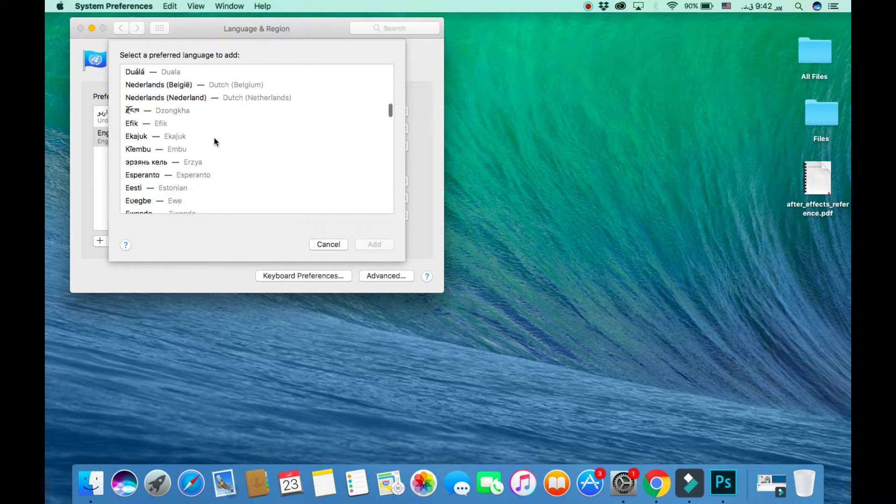
scroll(215, 141, down, 5)
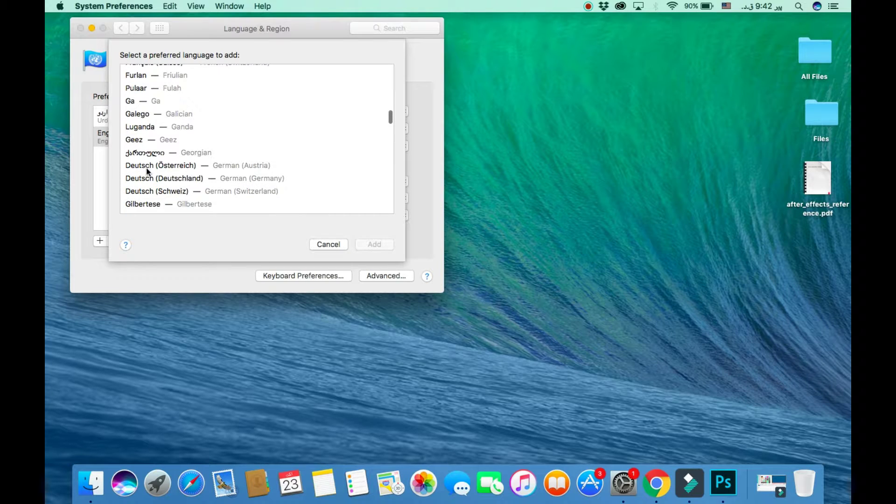
scroll(147, 172, down, 10)
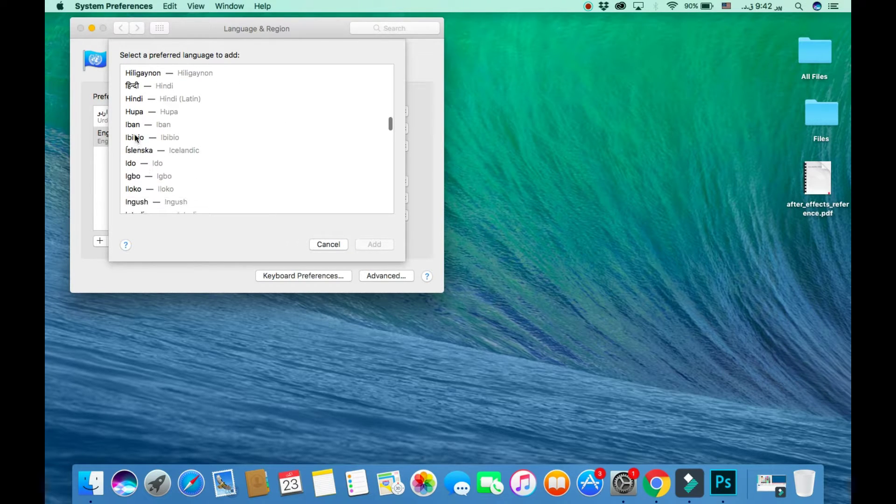
scroll(134, 137, down, 15)
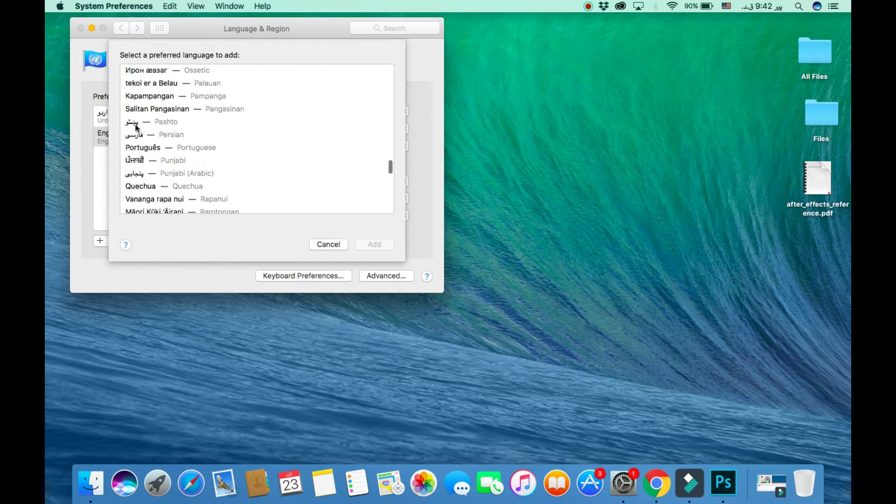
click(137, 122)
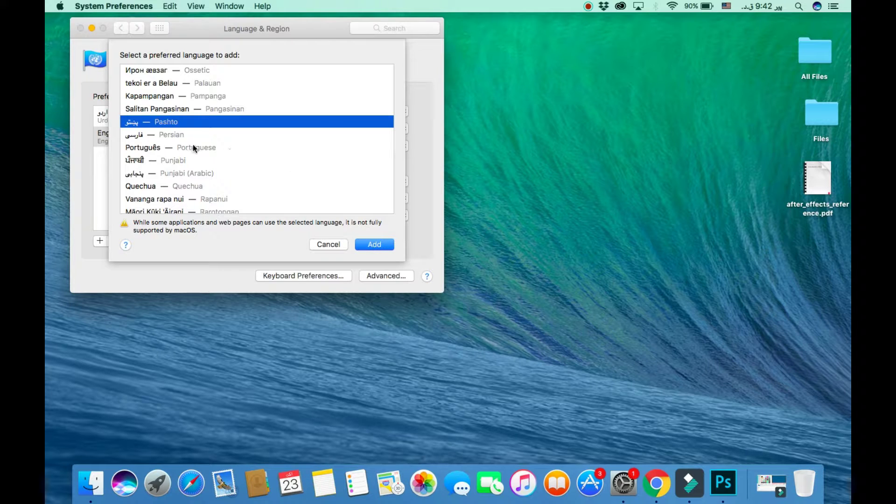
click(194, 175)
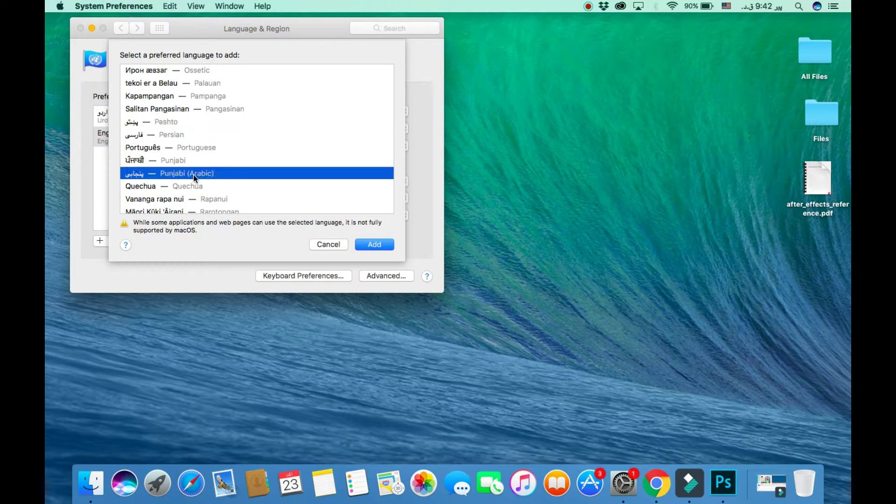
click(373, 243)
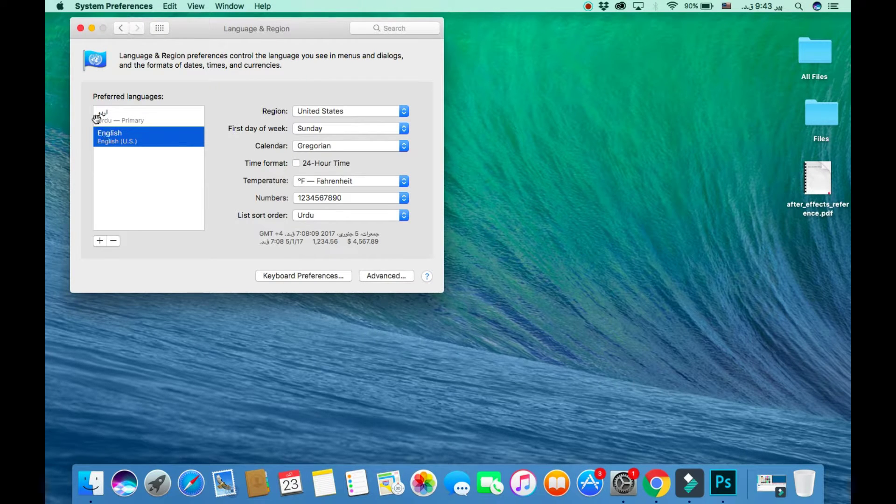
Step: Close the system preferences and switch the keyboard input source to Urdu
click(81, 28)
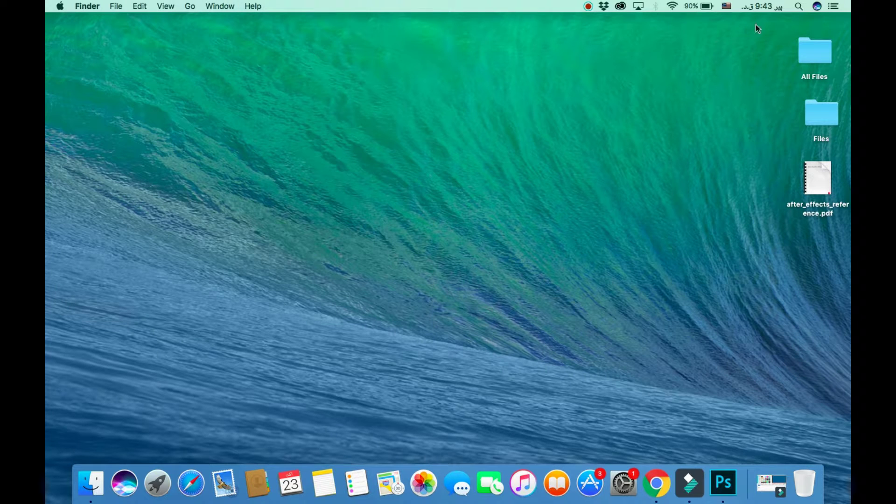
click(726, 6)
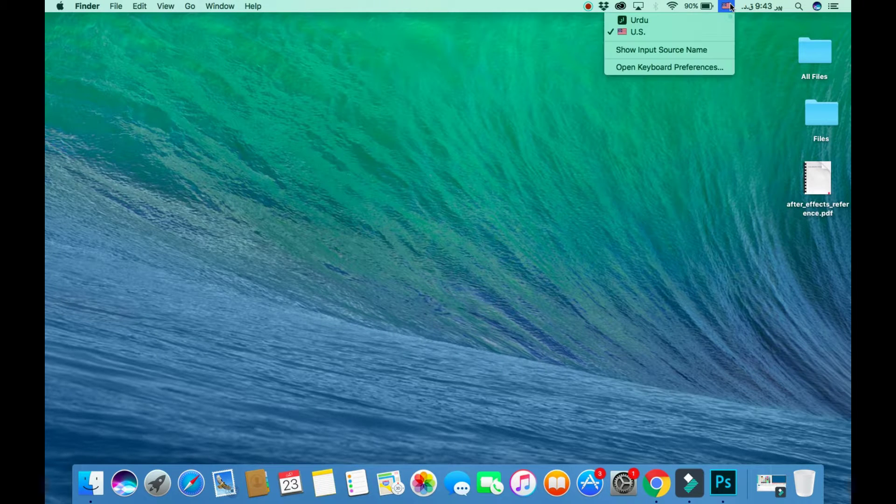
click(639, 21)
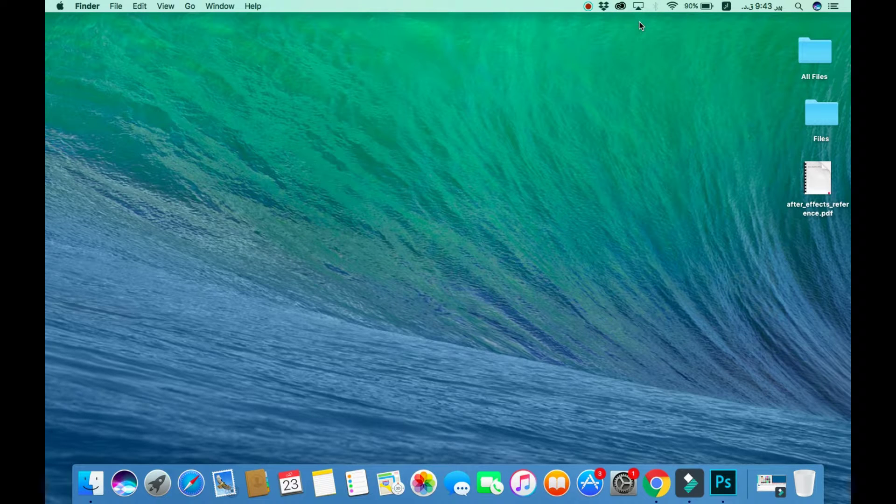
Step: Switch to Photoshop and create a new 17.778 × 10 inch RGB document at 300 pixels/inch with a white background
click(724, 483)
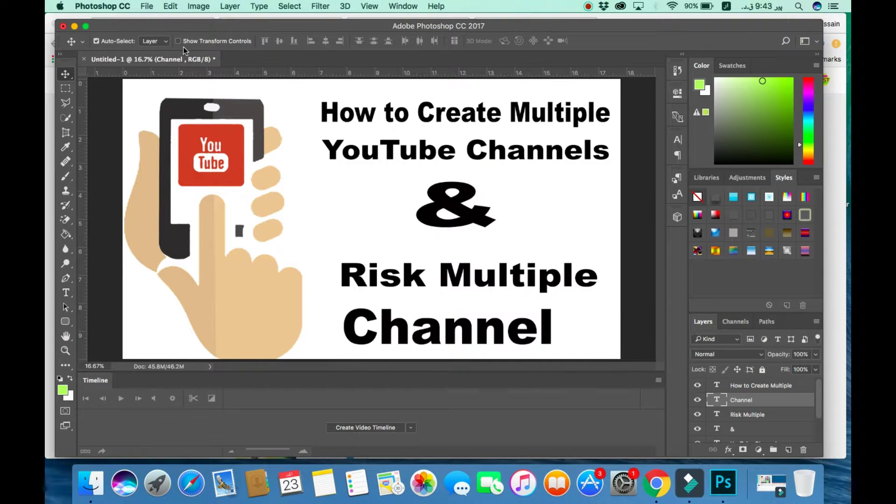
click(147, 7)
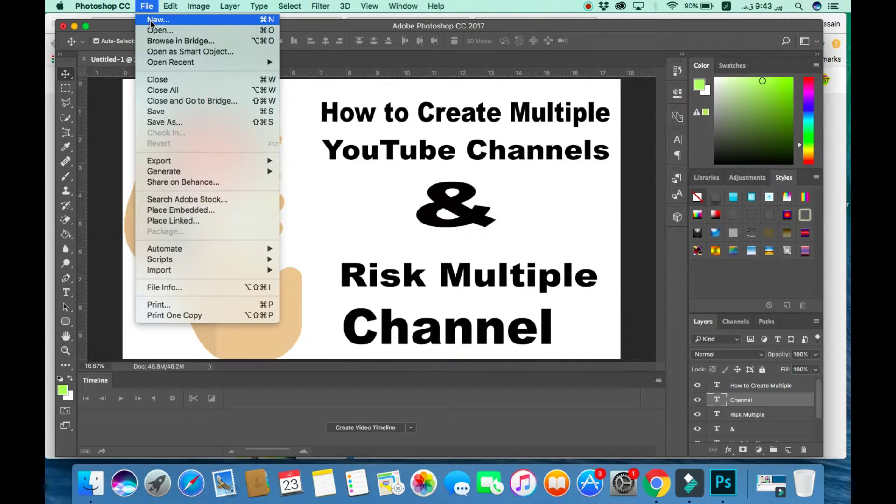
key(Escape)
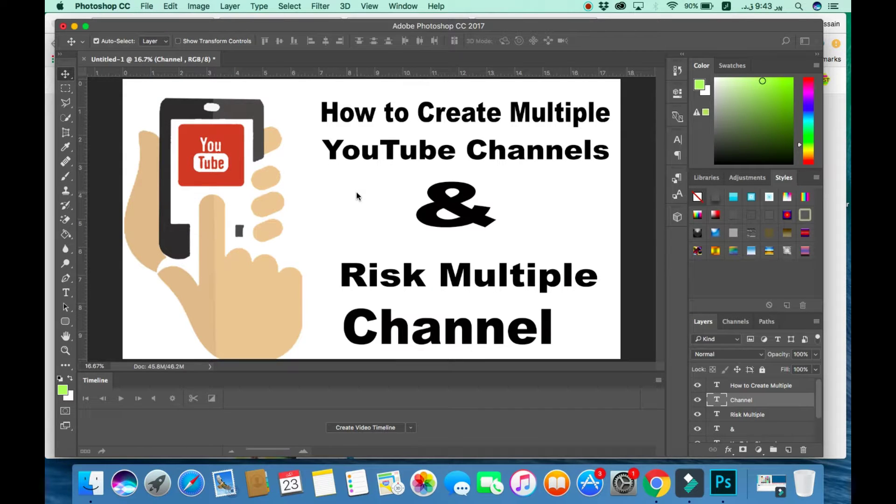
key(super+n)
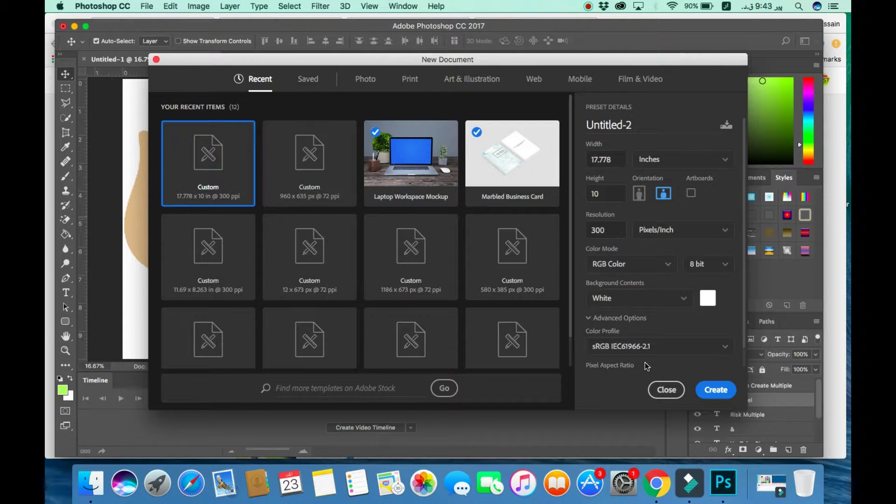
click(715, 390)
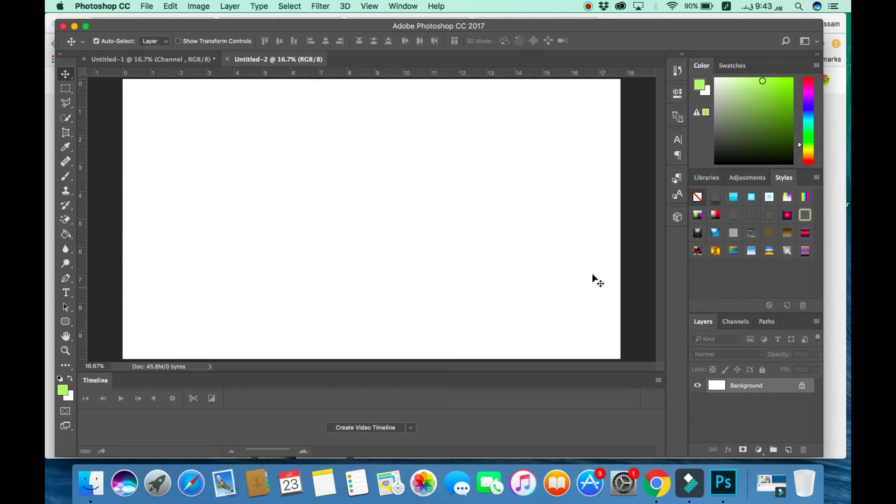
Step: Place a text layer in the upper right of the canvas and enter "welcome" with the U.S. input source
click(69, 293)
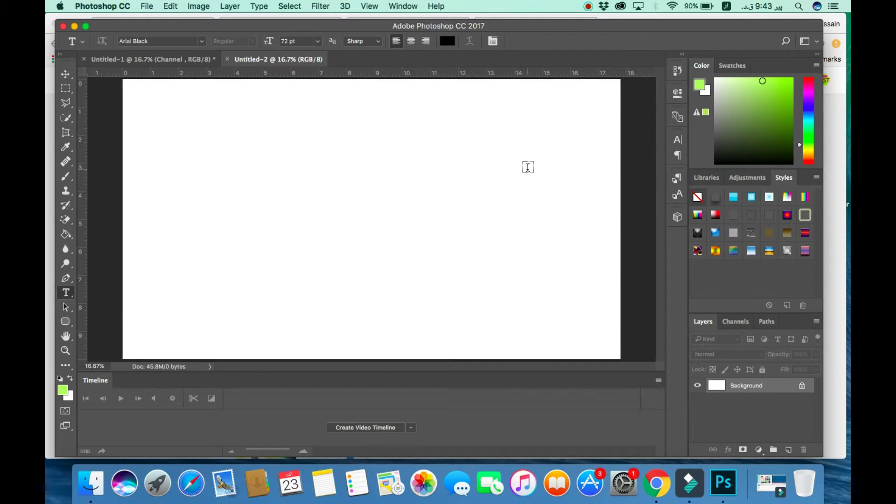
click(528, 168)
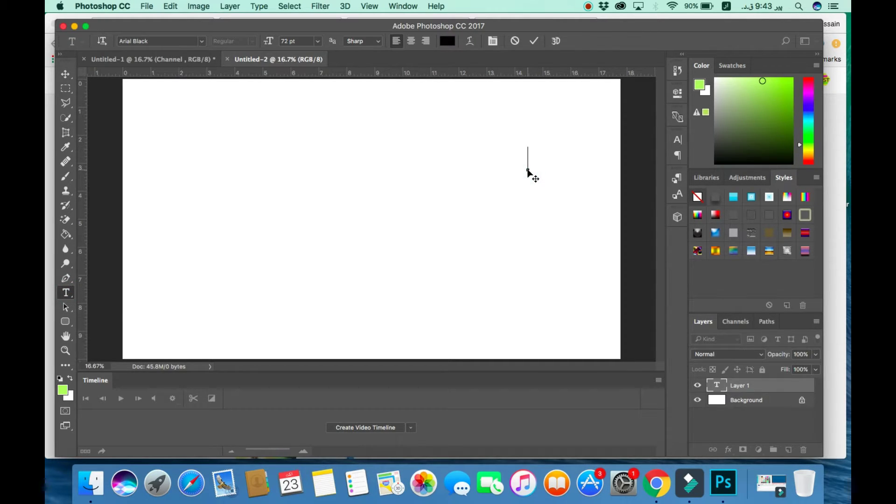
click(727, 7)
click(666, 31)
text(welcome)
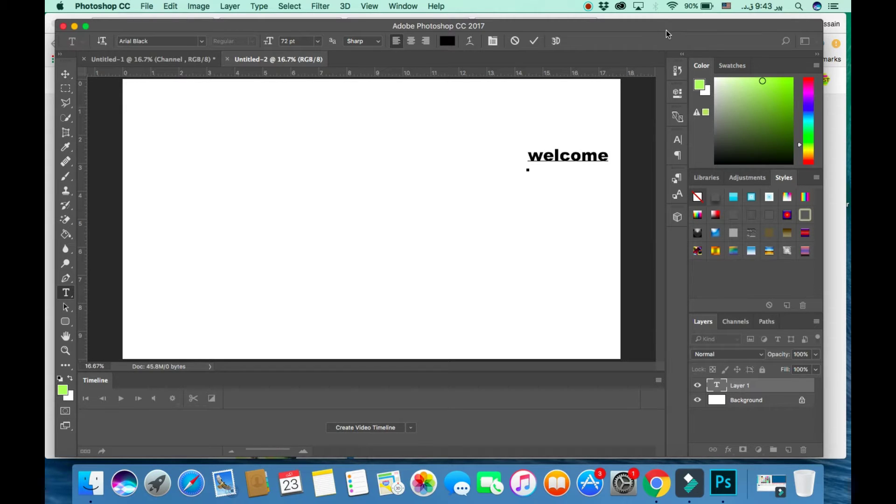
Step: Delete the word "welcome" from the text layer, keeping the layer open for text entry
key(BackSpace)
key(BackSpace)
key(BackSpace)
key(BackSpace)
key(BackSpace)
key(BackSpace)
key(BackSpace)
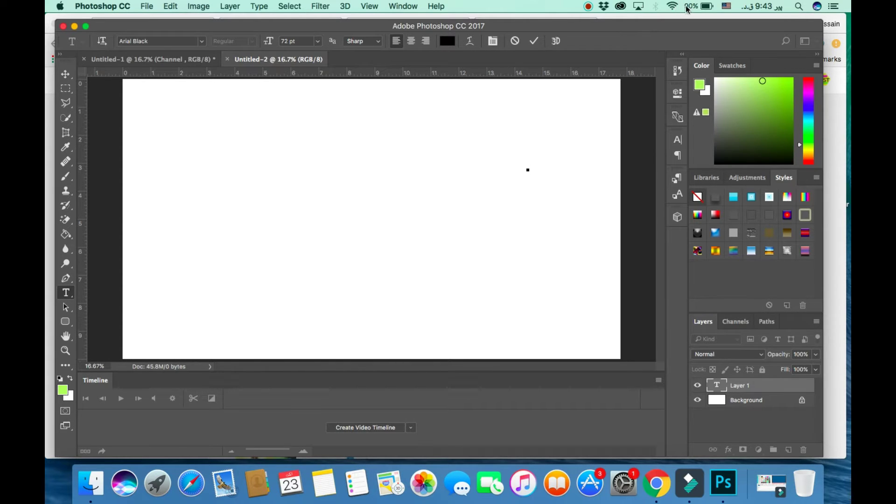
Step: Switch the keyboard input source to Urdu and enter "پاکستان" in the text layer
click(726, 6)
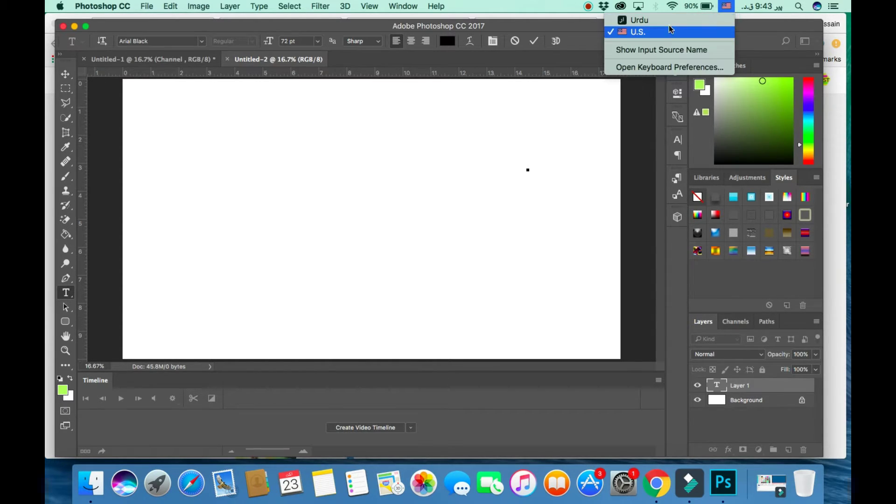
click(713, 21)
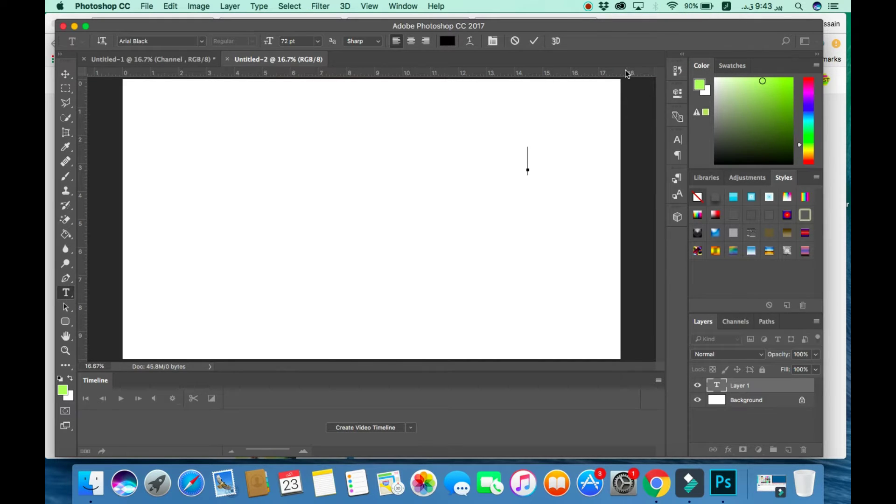
text(پاکستان)
click(67, 76)
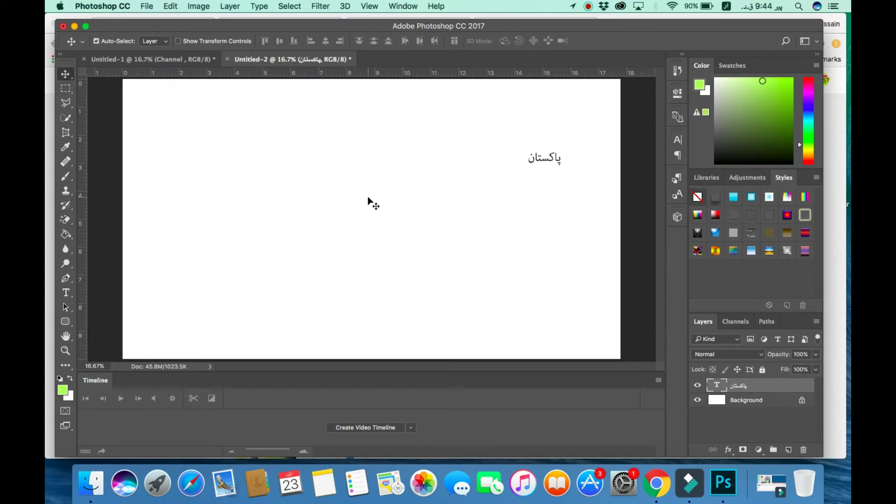
Step: Free-transform the Urdu text to about 747% width and 711% height, filling the upper right part of the canvas
key(super+t)
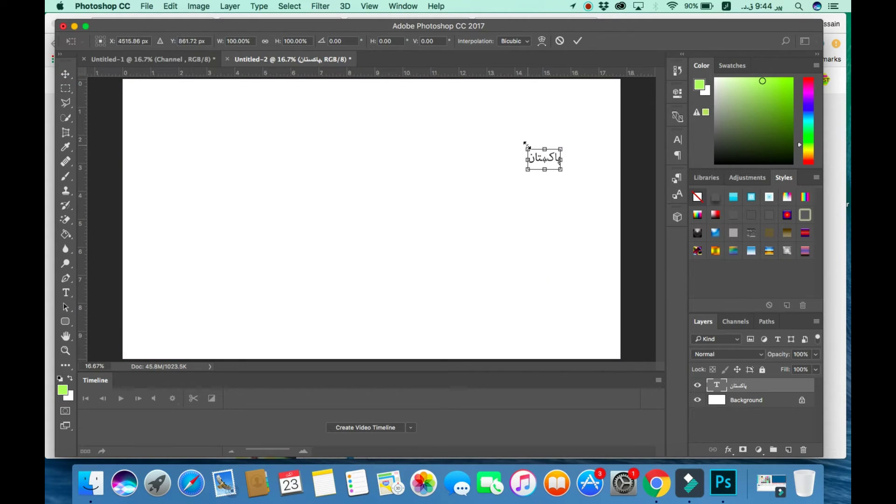
drag(525, 145, 354, 113)
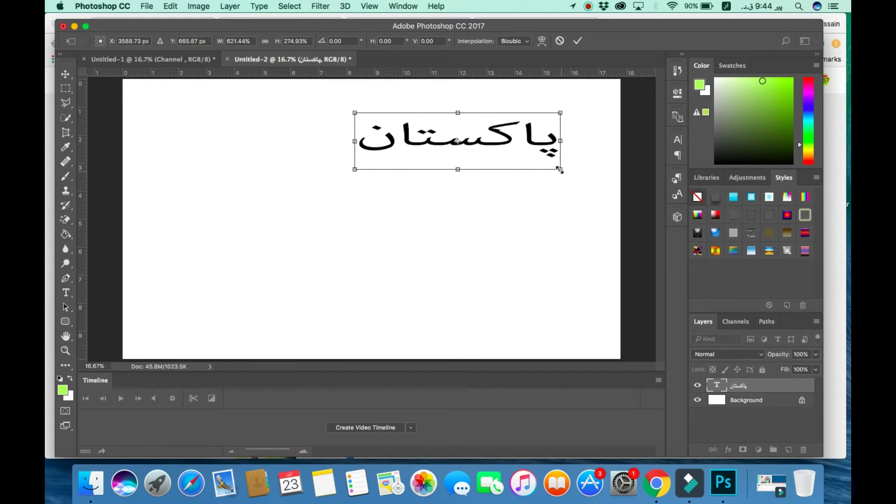
drag(559, 169, 601, 262)
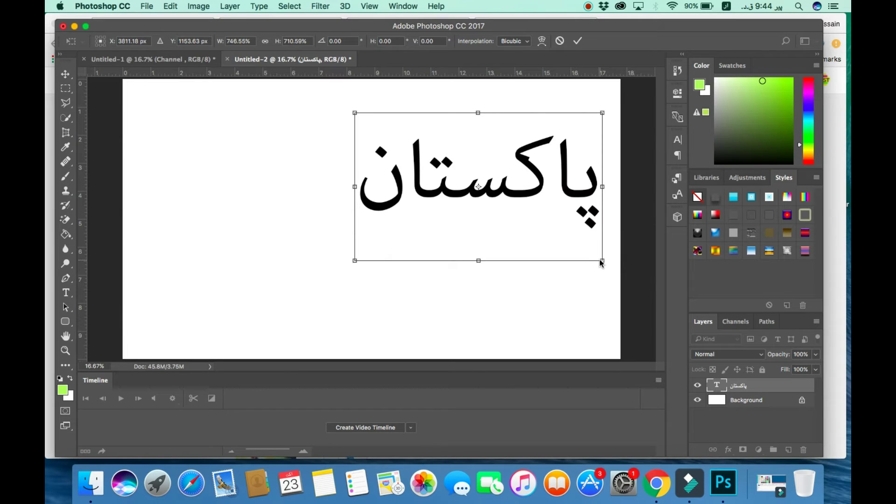